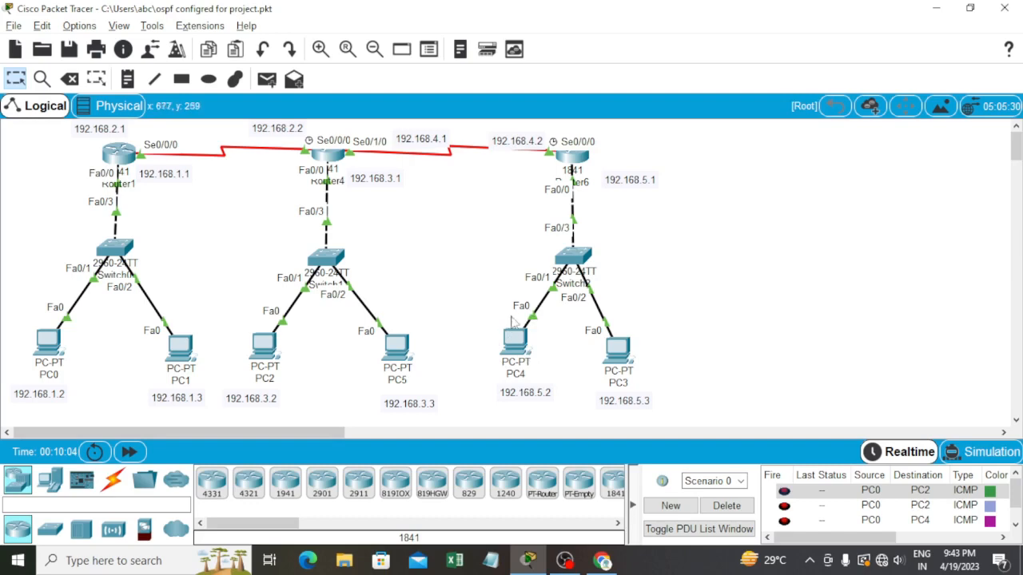
- Ping 192.168.5.2 from PC0's command prompt to test connectivity to PC4, and close the PC0 window
mouse_move(509, 352)
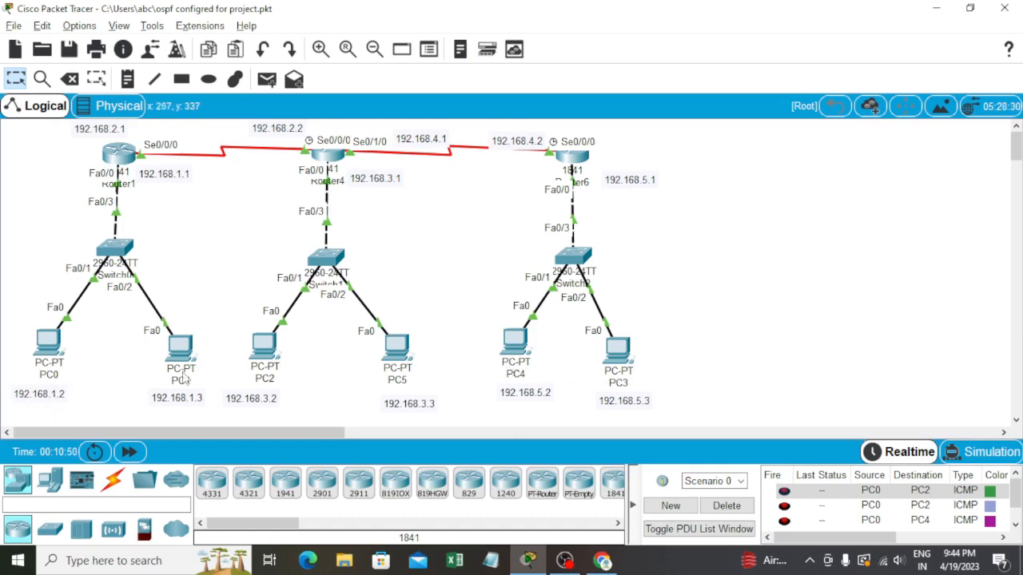
click(56, 345)
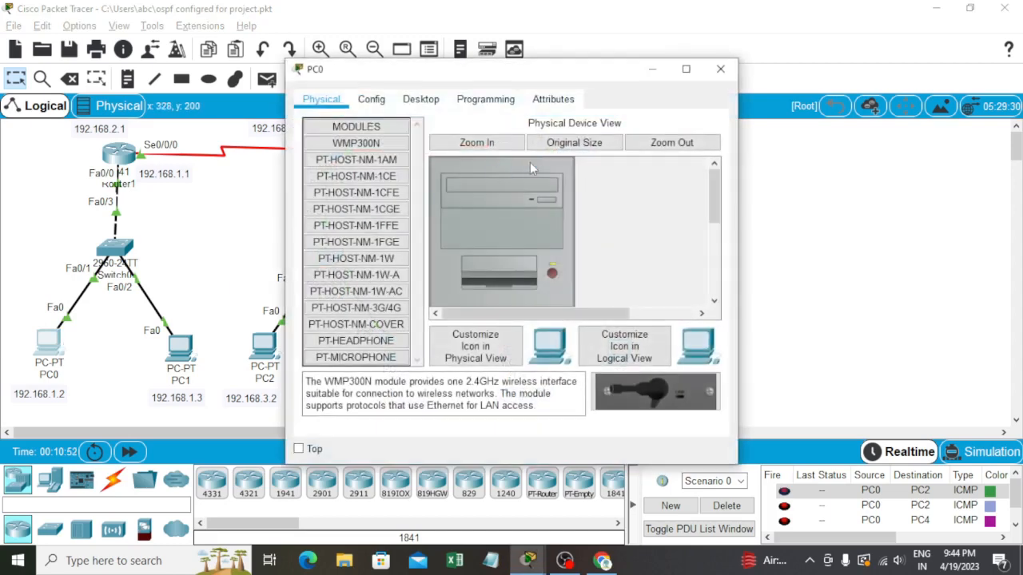
click(428, 110)
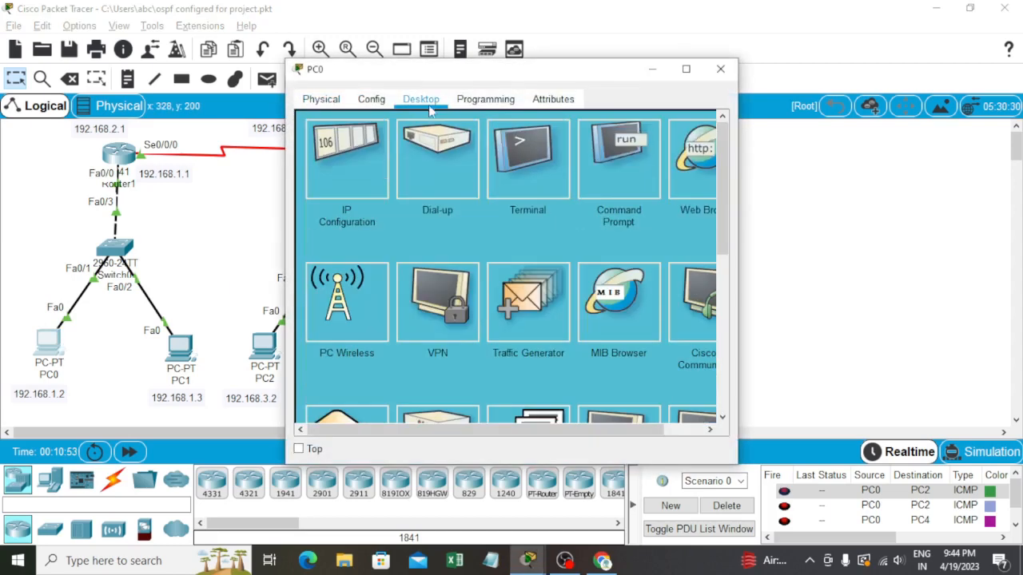
click(613, 161)
text(pi)
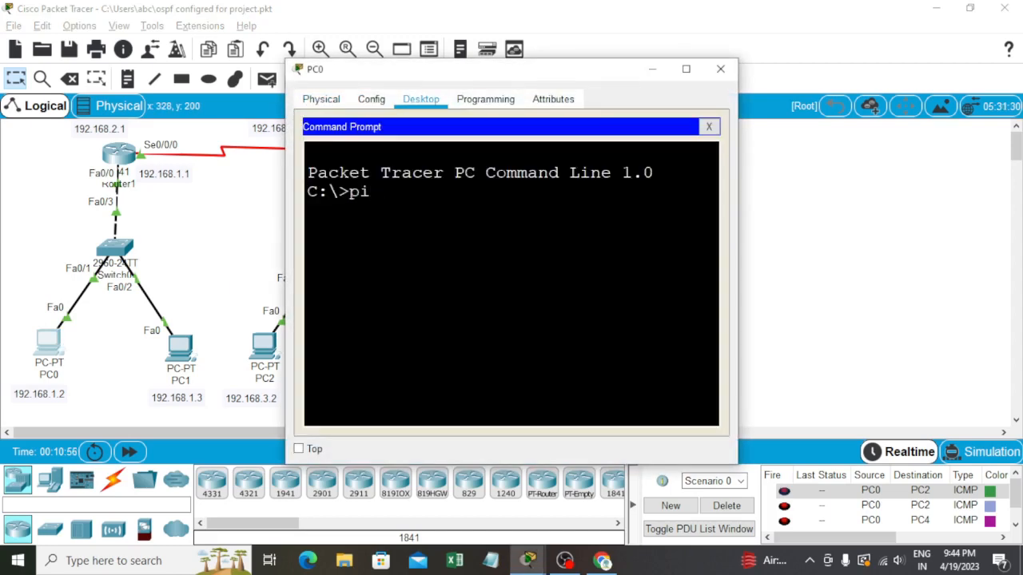
text(ng 192.168.5.2)
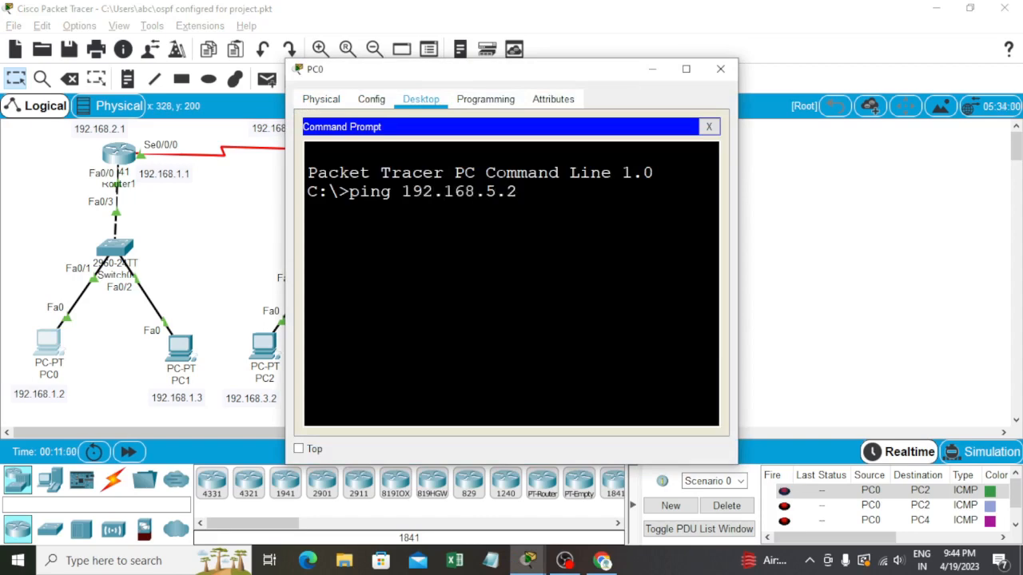
key(Return)
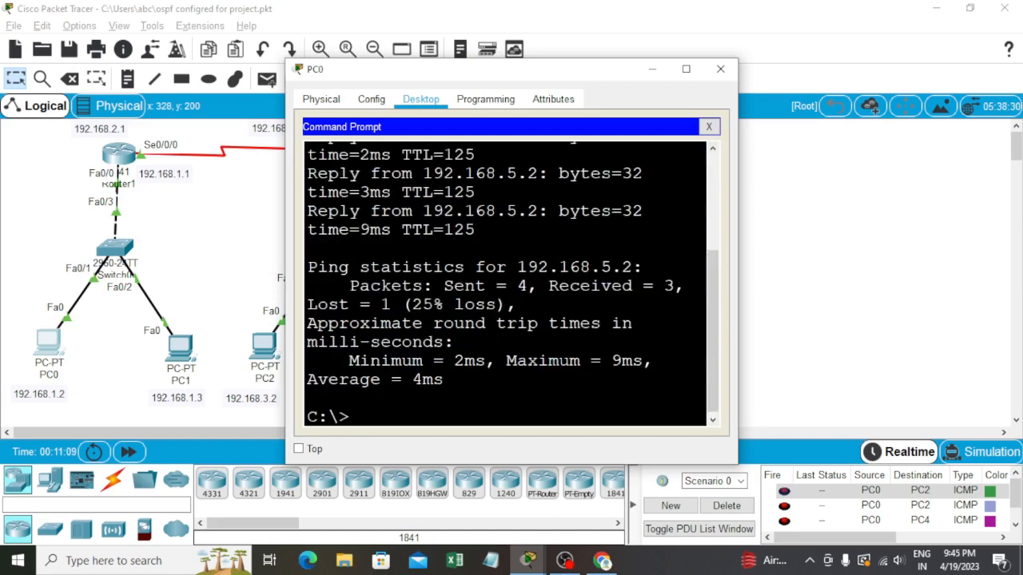
click(722, 71)
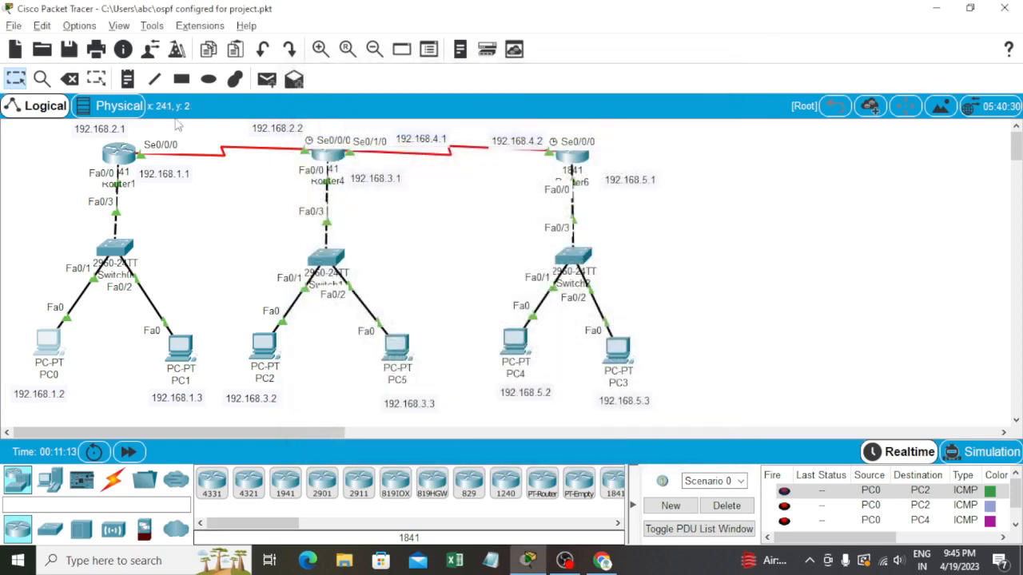
- Open Router1's command-line interface and maximize its window
click(117, 155)
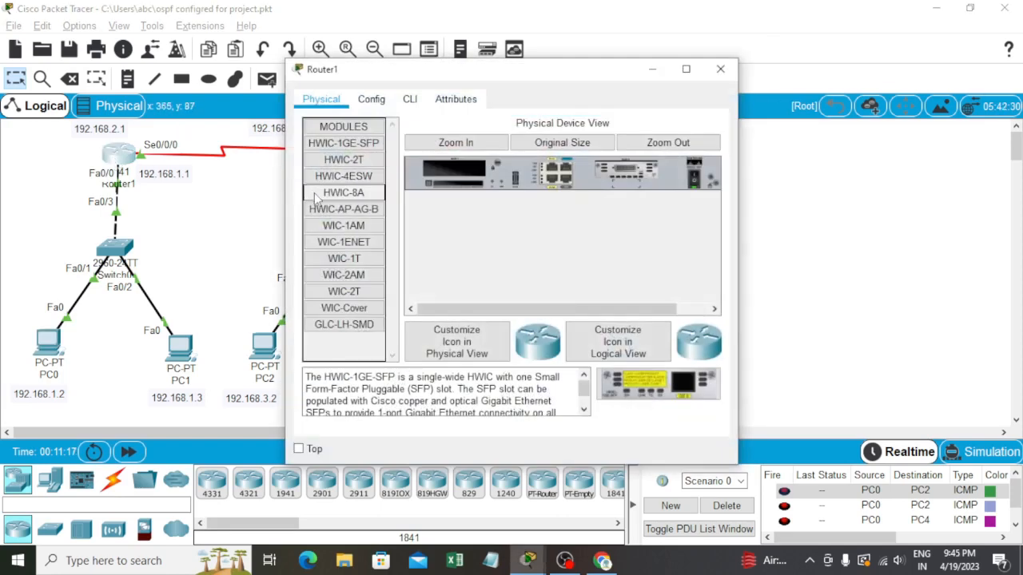
click(721, 70)
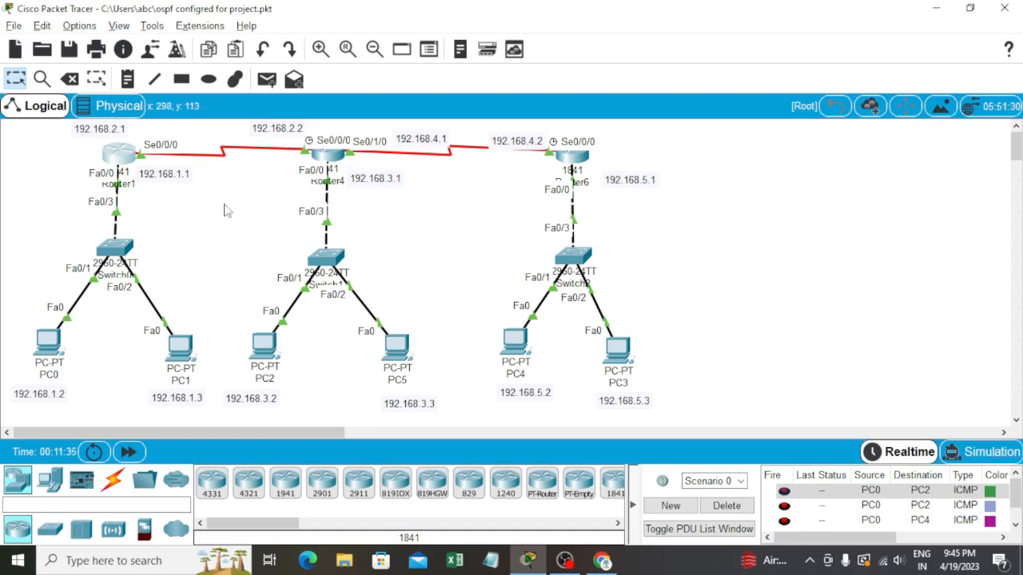
click(116, 154)
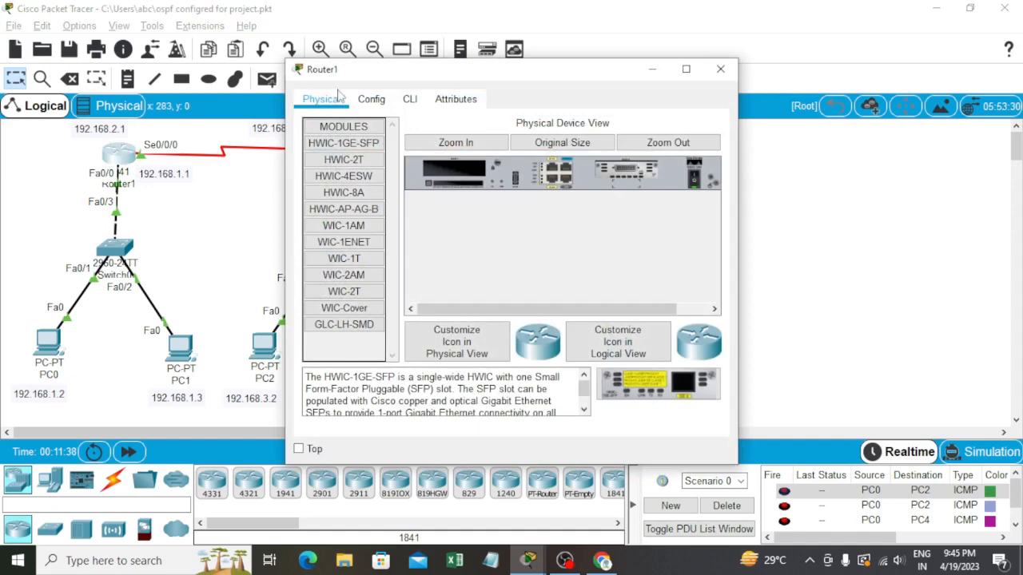
click(410, 99)
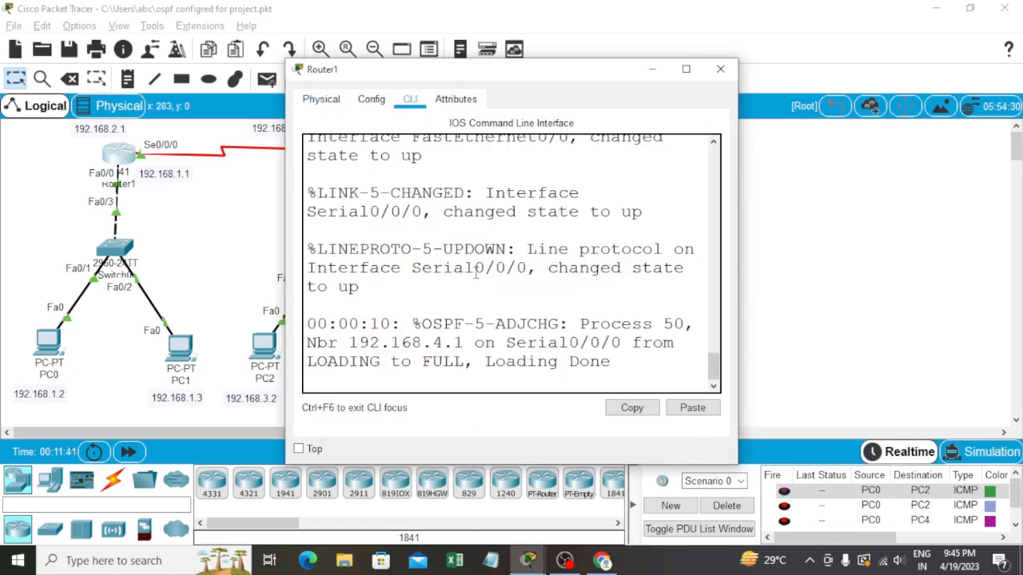
click(688, 70)
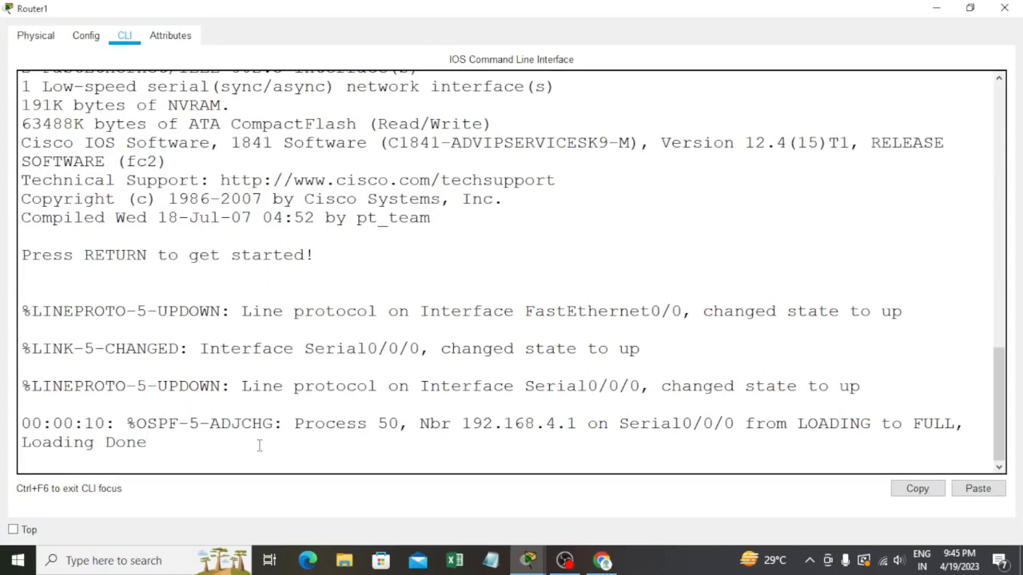
- Enter privileged mode and global configuration mode on Router1 with en and config t
key(Return)
key(Return)
key(Return)
text(en)
key(Return)
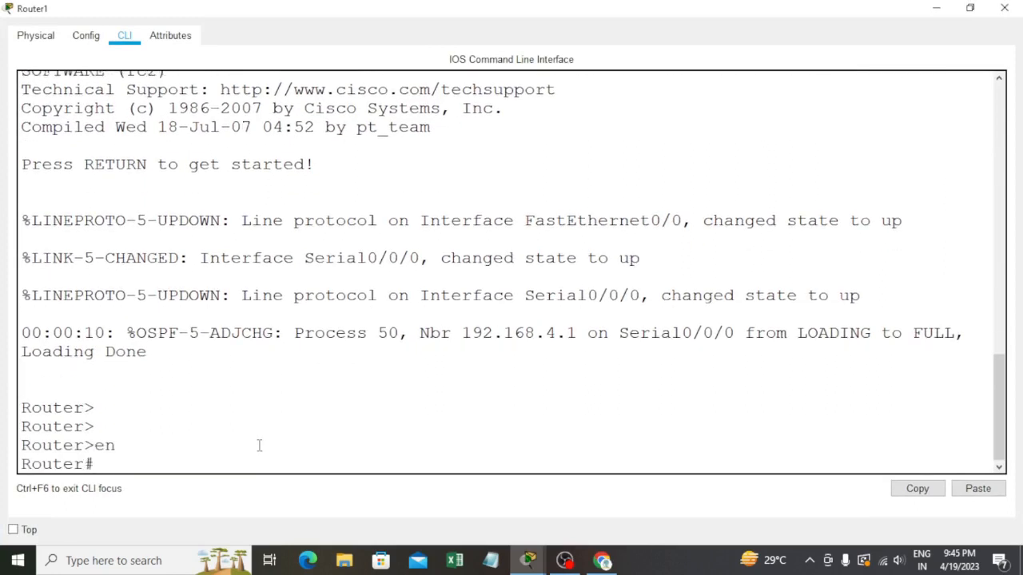
key(Return)
key(Return)
text(config t)
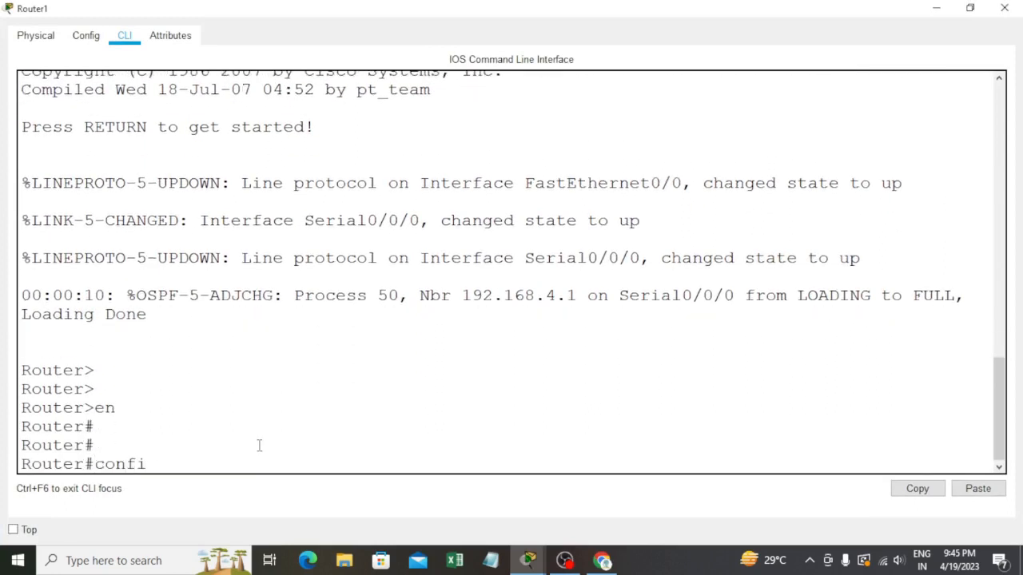
key(Return)
key(Return)
key(Return)
key(Return)
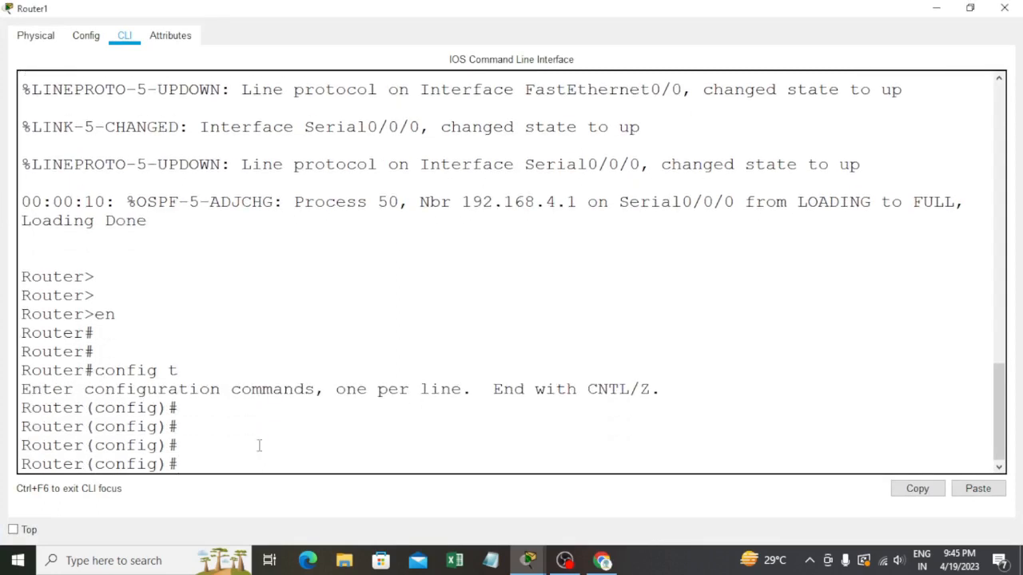
- Add an entry to extended access list 100 denying ICMP from host 192.168.1.2 to host 192.168.5.2, consulting the command help for each option
text(access-list ?)
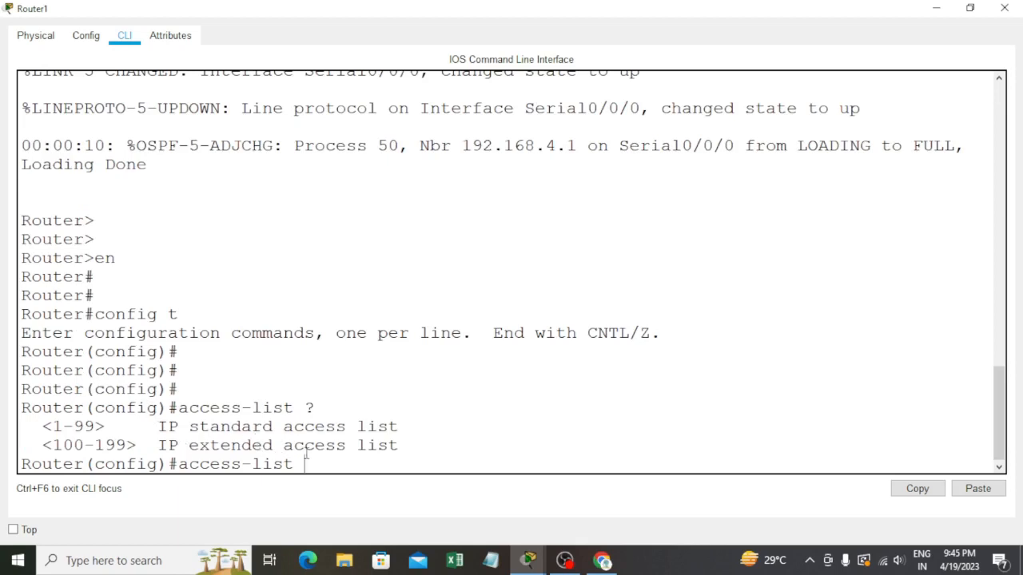
text(100)
text(?)
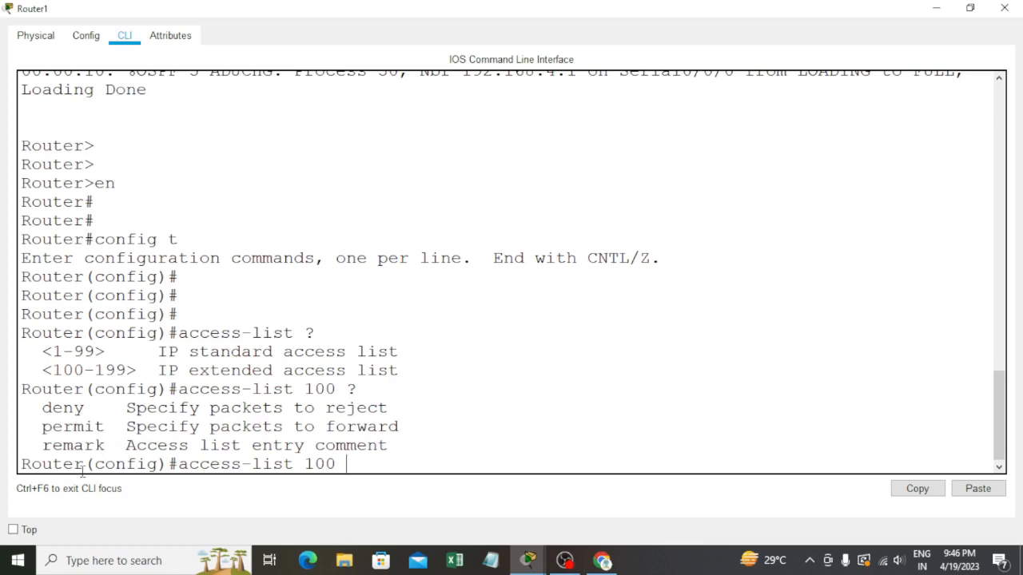
text(deny ?)
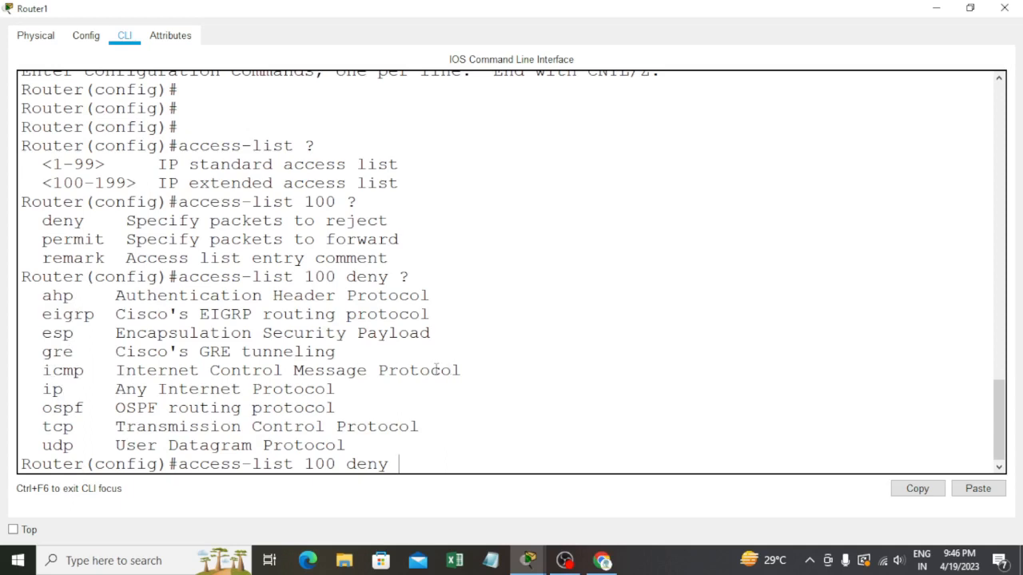
text(icmp)
text(?)
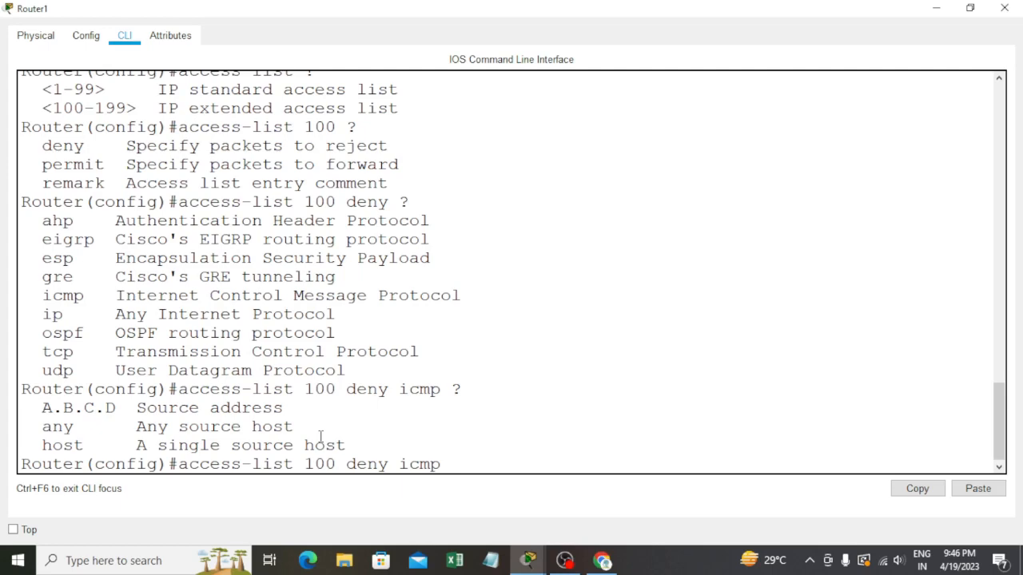
text(host 192.168.)
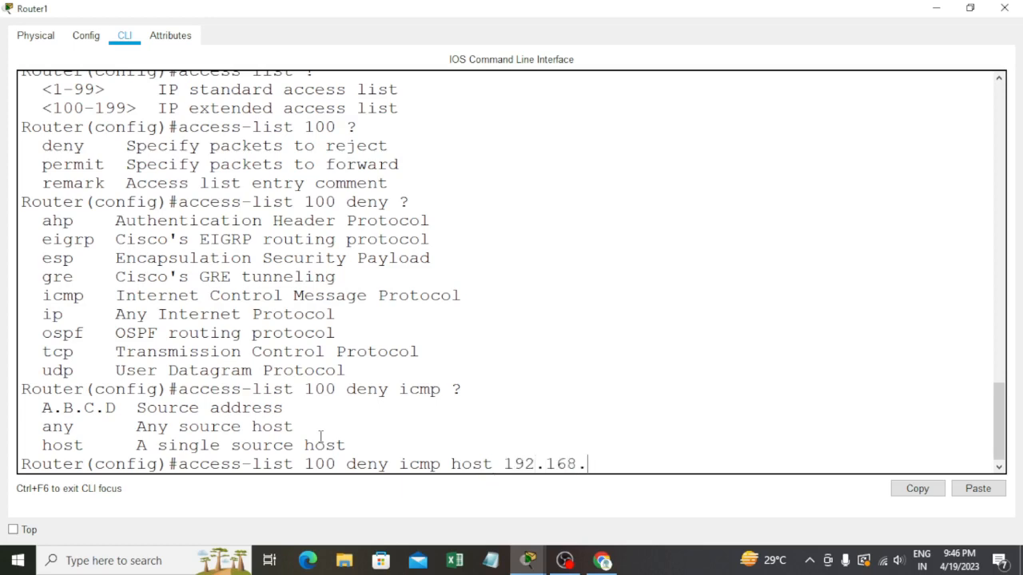
text(1.2)
text( host)
text( 192.16)
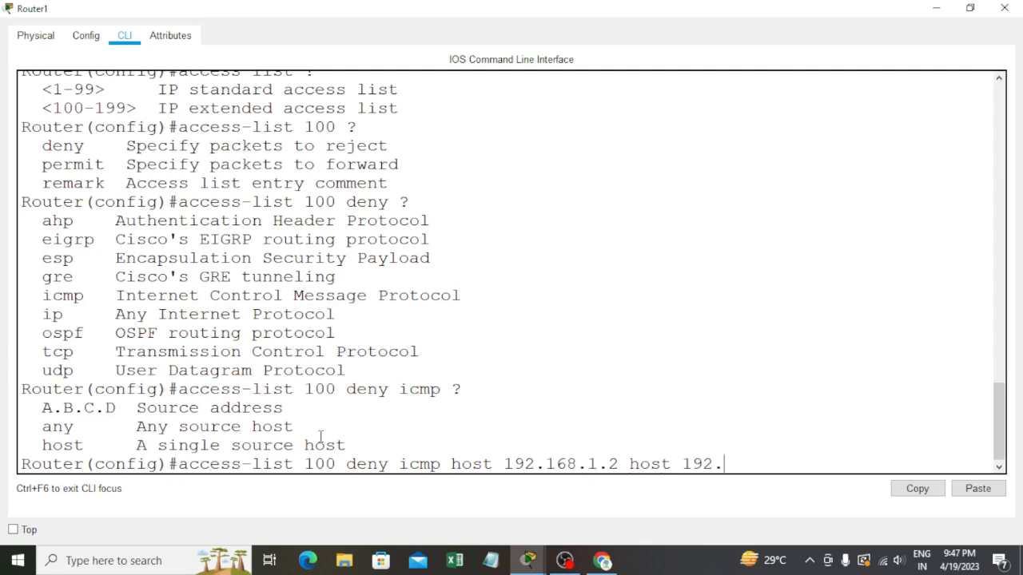
text(8.5.2)
key(Return)
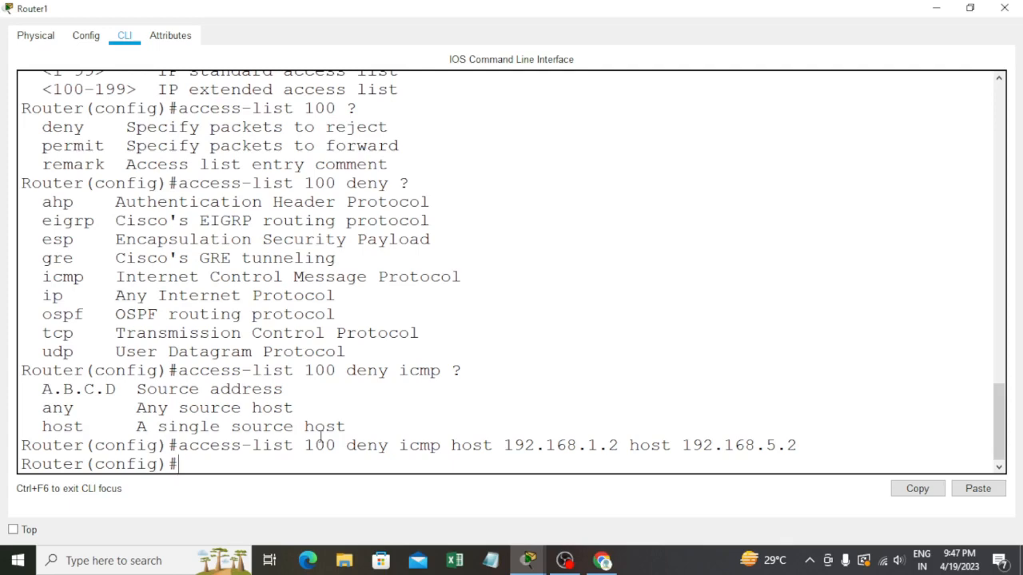
- Add an entry to access list 100 permitting all other IP traffic from any source to any destination
text(access-list)
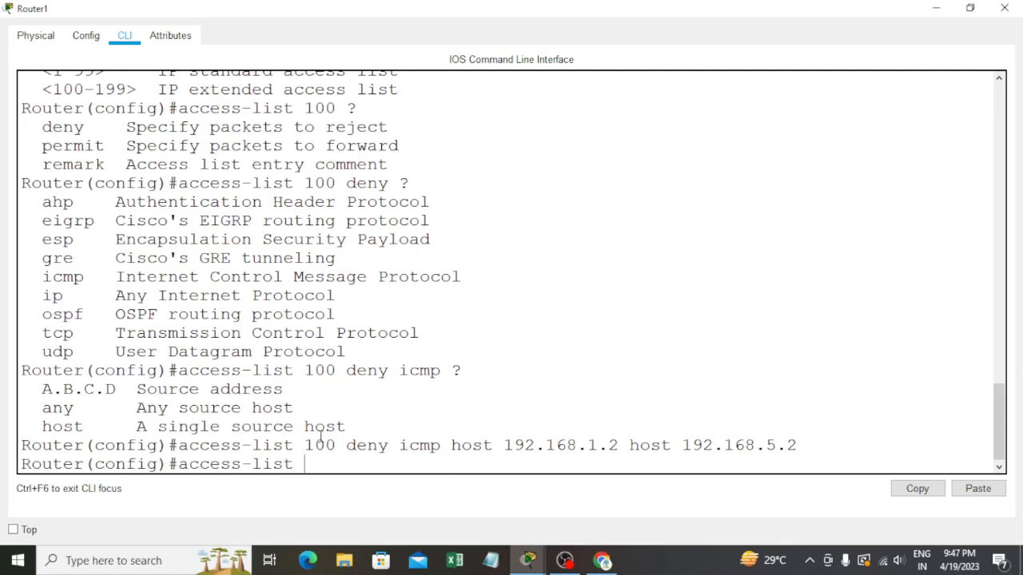
text( 100 permit)
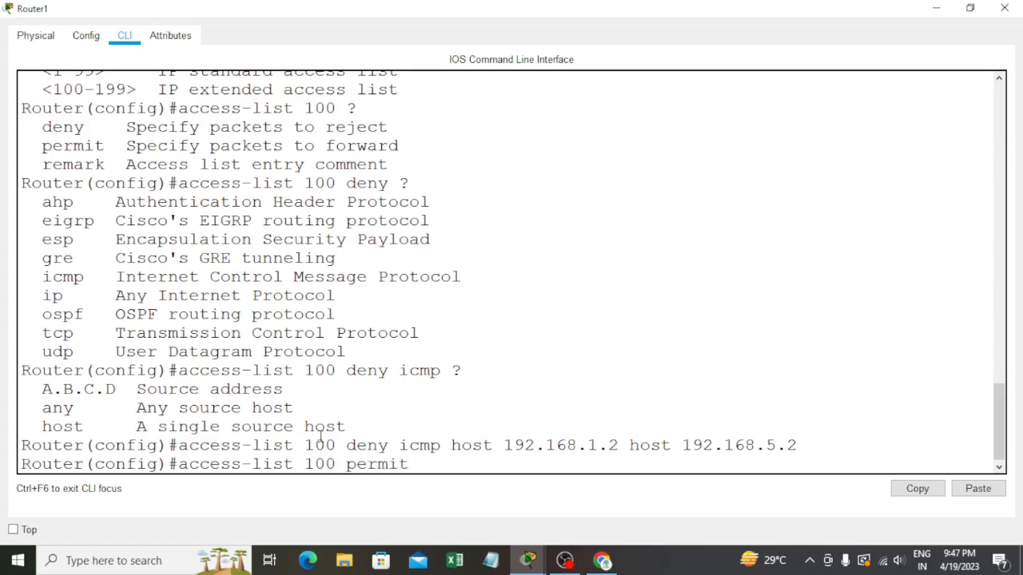
text( ip any any)
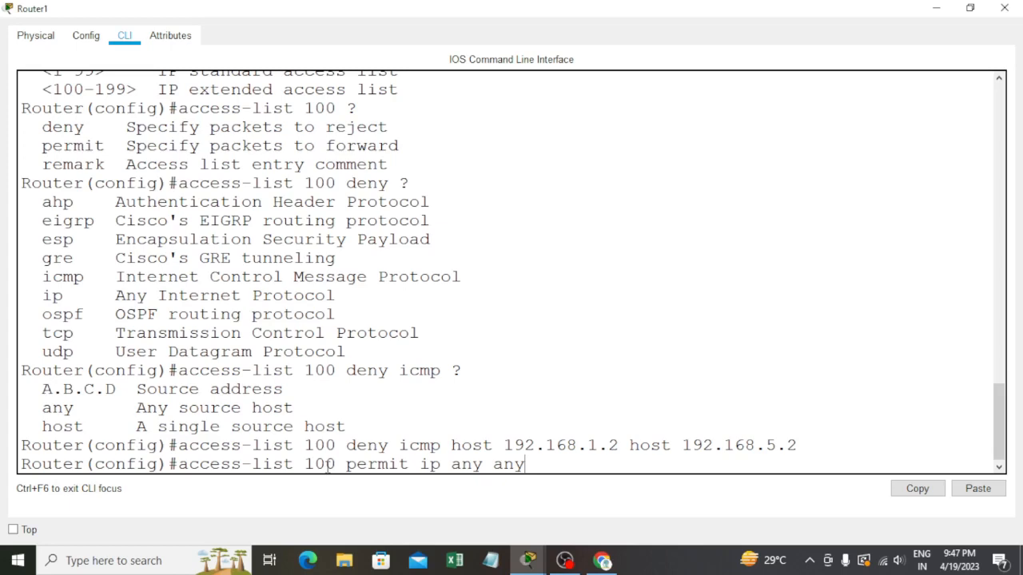
key(Return)
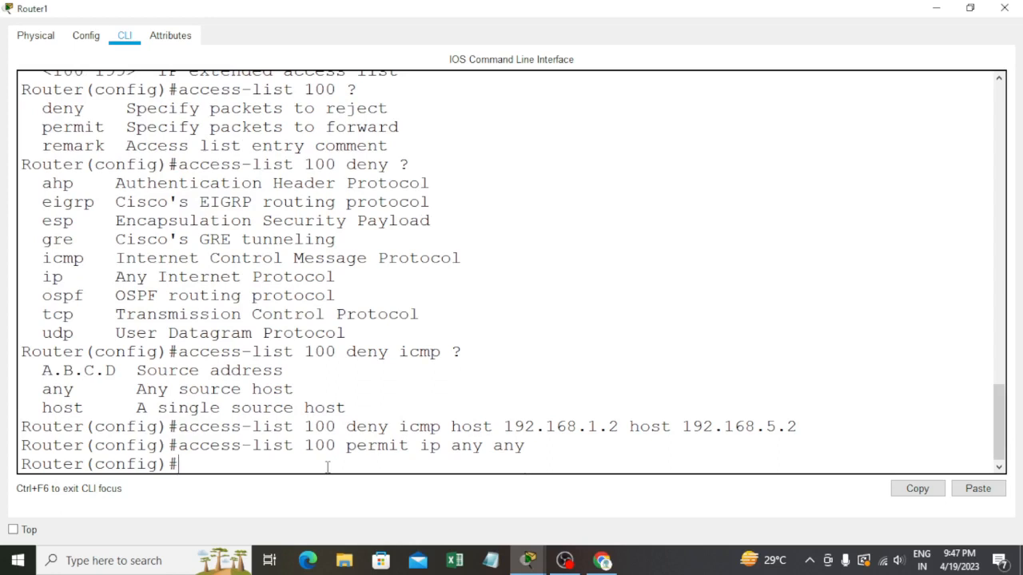
- Apply access list 100 to inbound packets on Router1's interface fa0/0
text(int fa)
text(0/0)
key(Return)
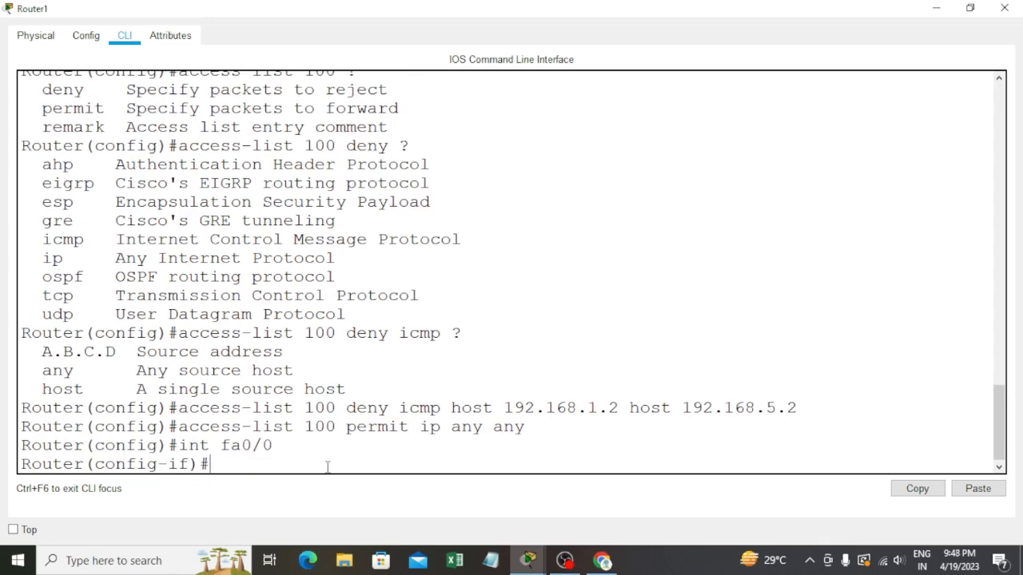
text(ip access)
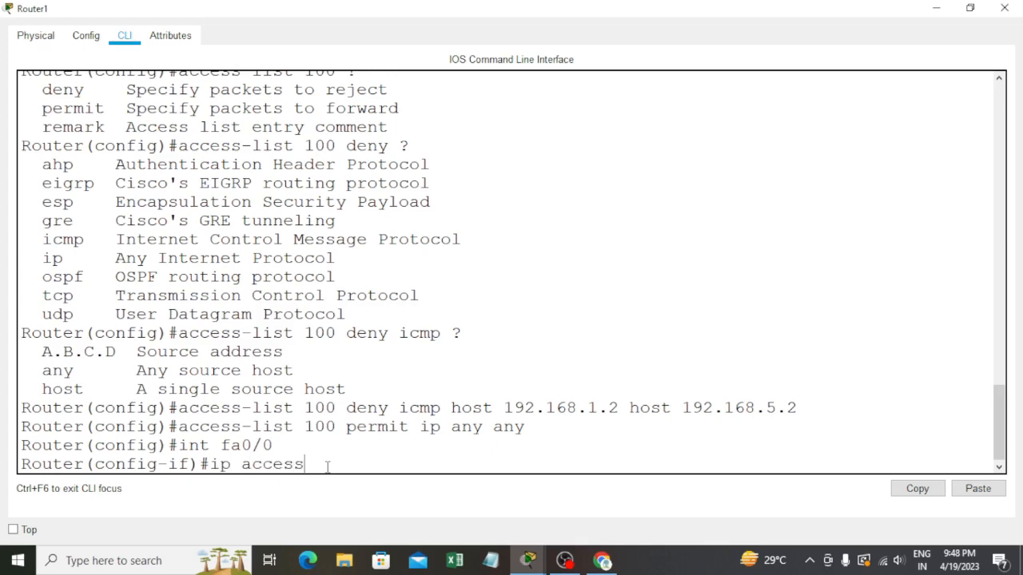
text(-group 100)
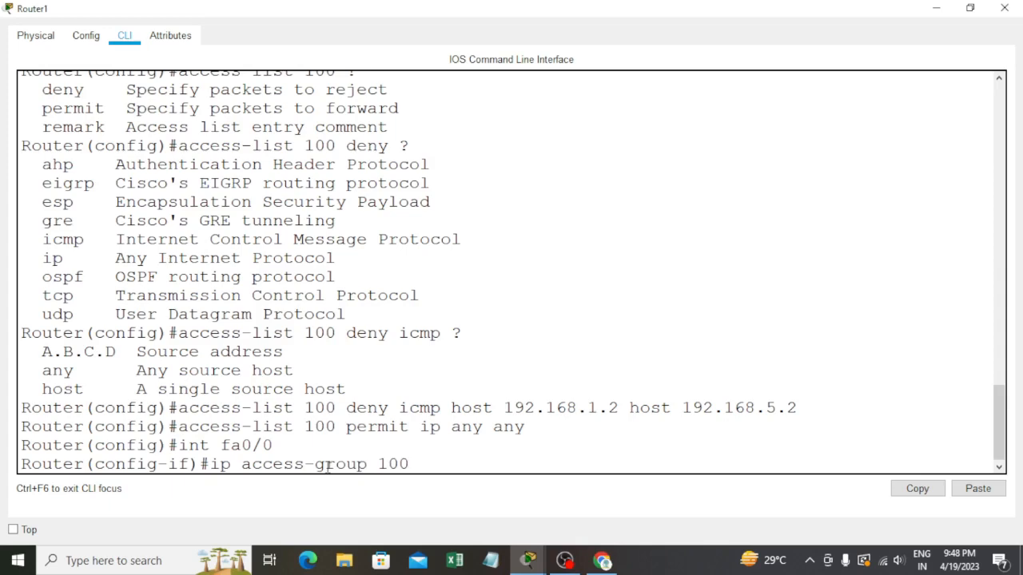
text( ?)
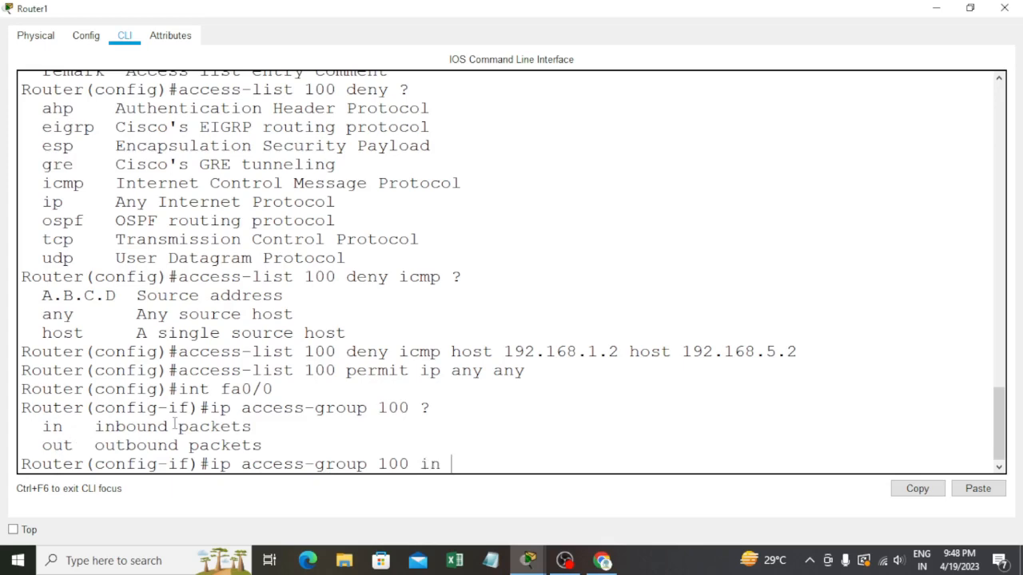
click(970, 7)
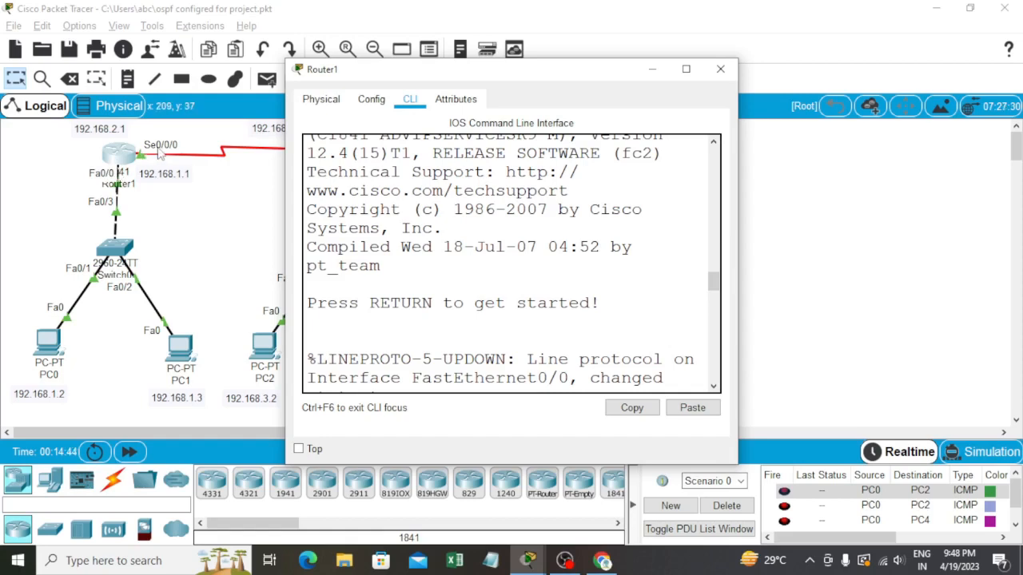
click(685, 68)
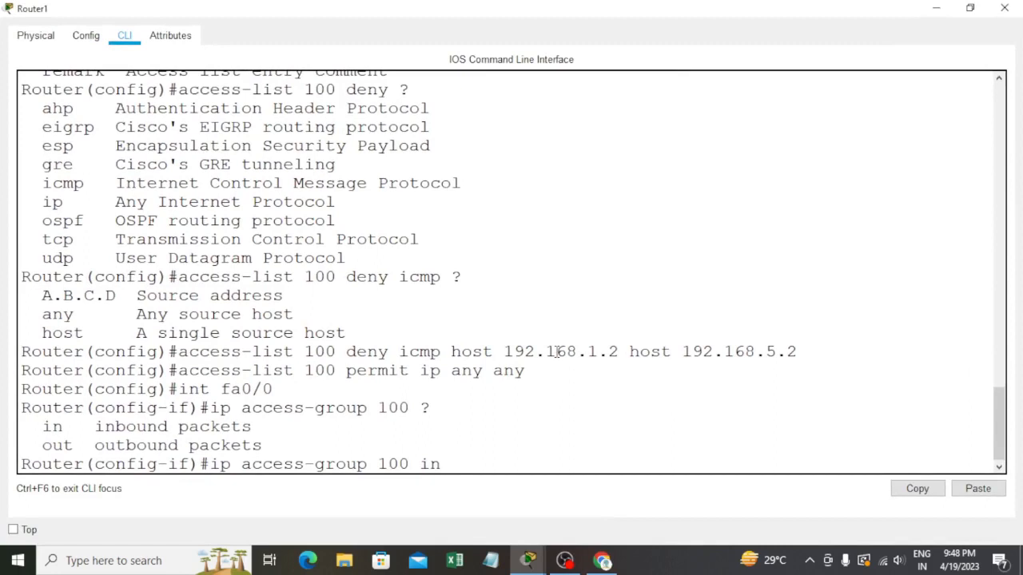
key(Return)
key(Return)
key(Return)
key(Return)
key(Return)
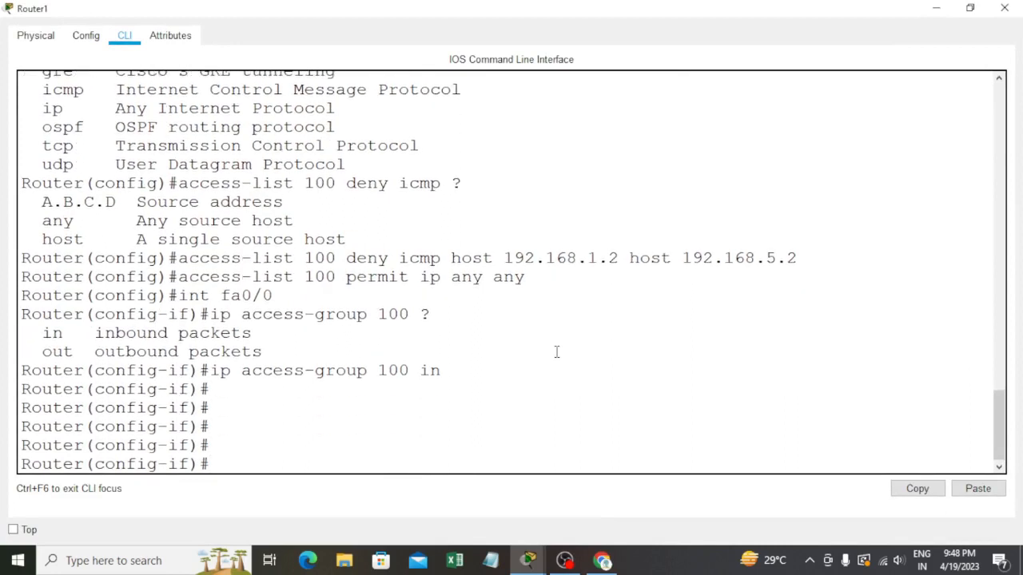
- Display the router's configured access lists with do sh access-list
text(do sh access)
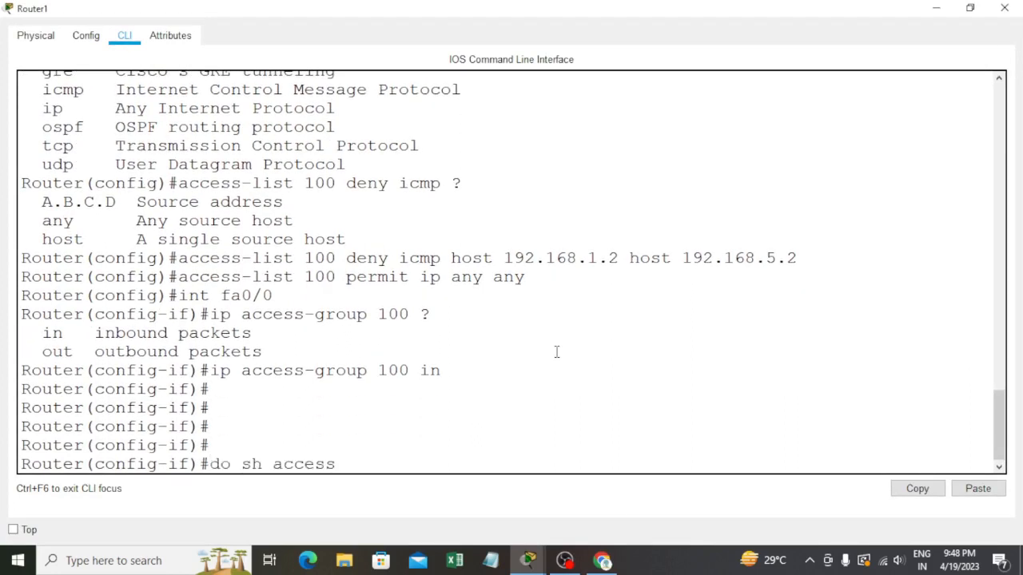
text(-list)
key(Return)
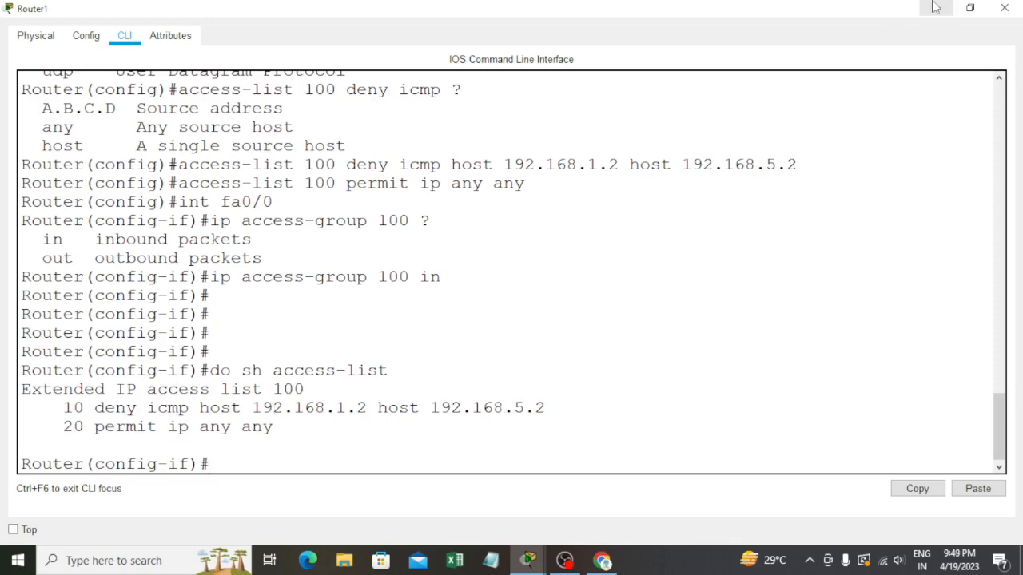
- Test the access list by pinging PC4 at 192.168.5.2 from PC0's command prompt
click(1004, 8)
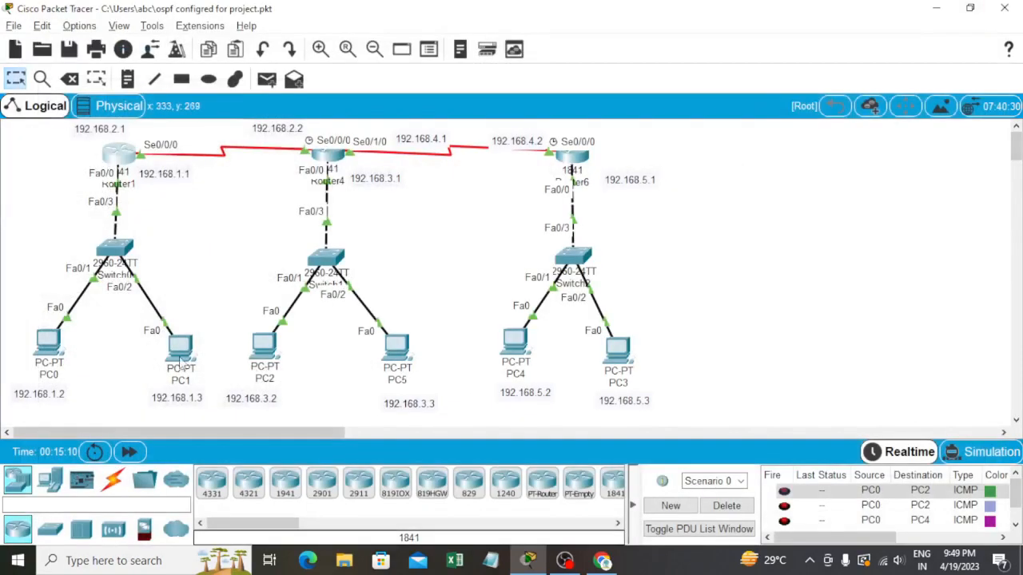
click(53, 350)
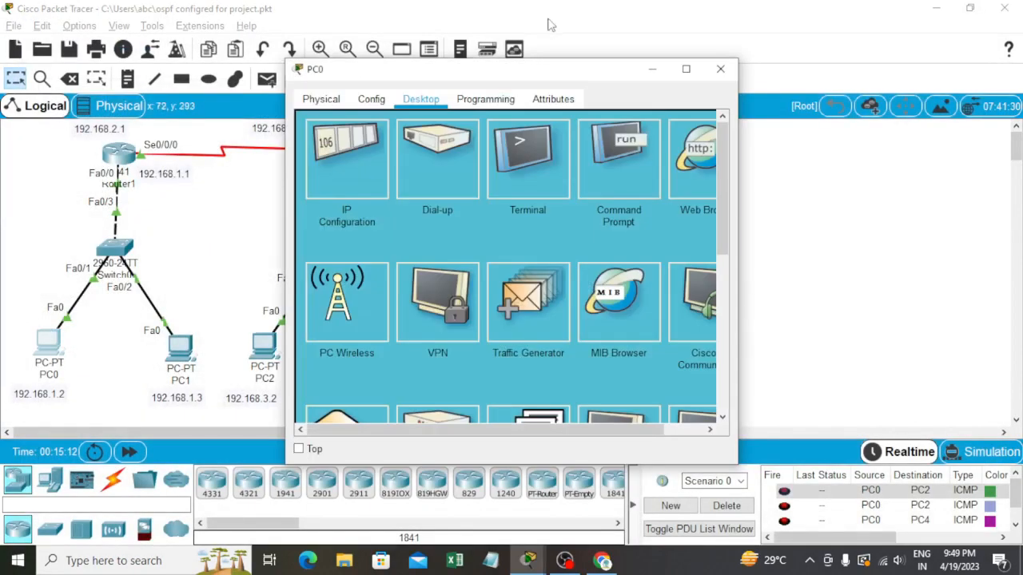
click(607, 160)
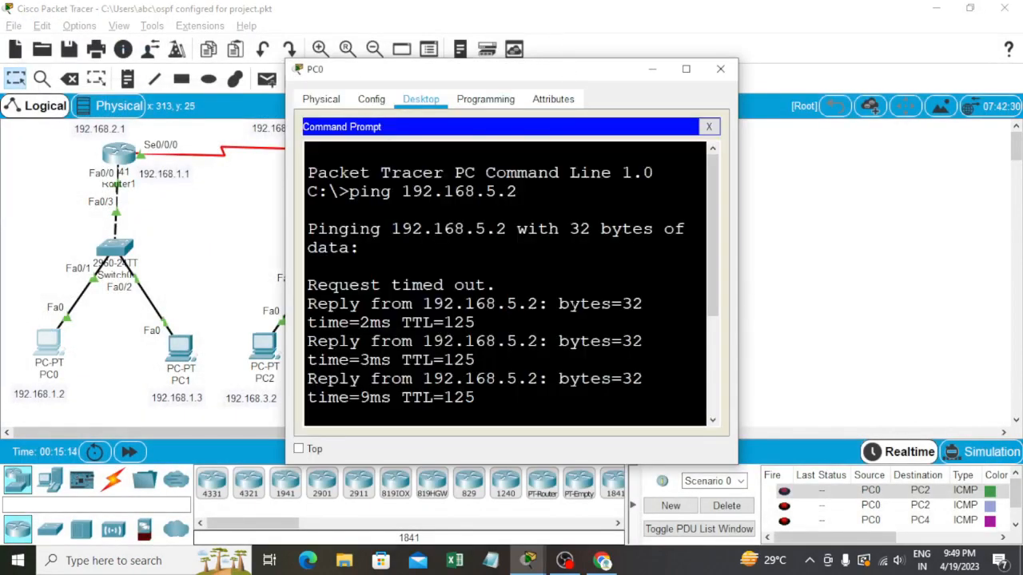
click(686, 69)
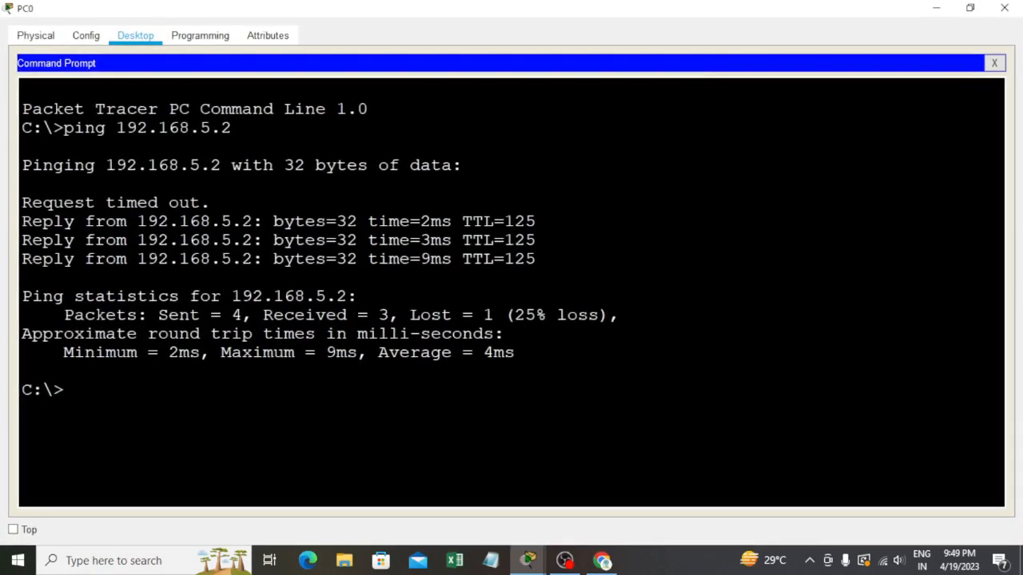
text(ping 192)
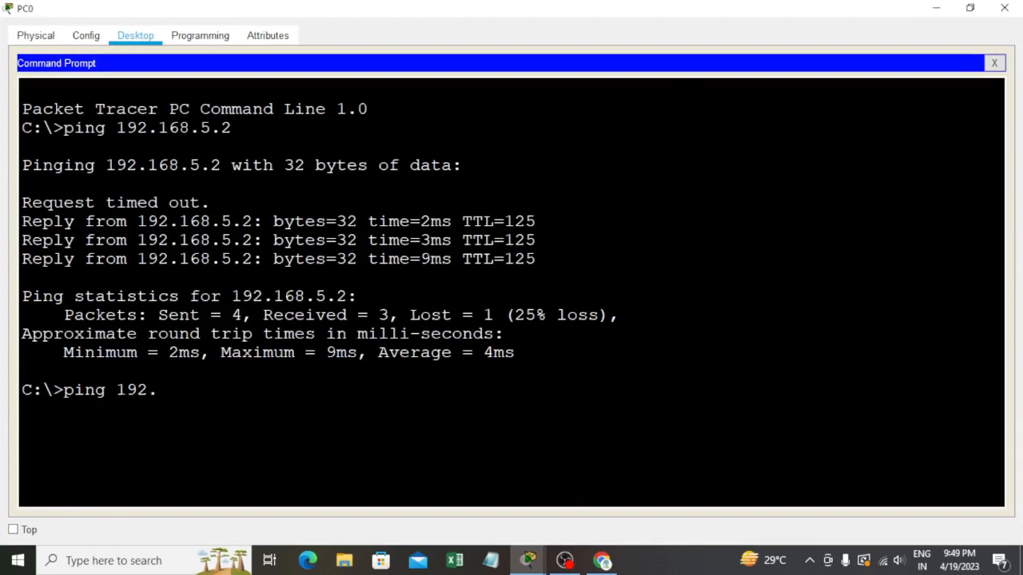
text(.168.5.2)
key(Return)
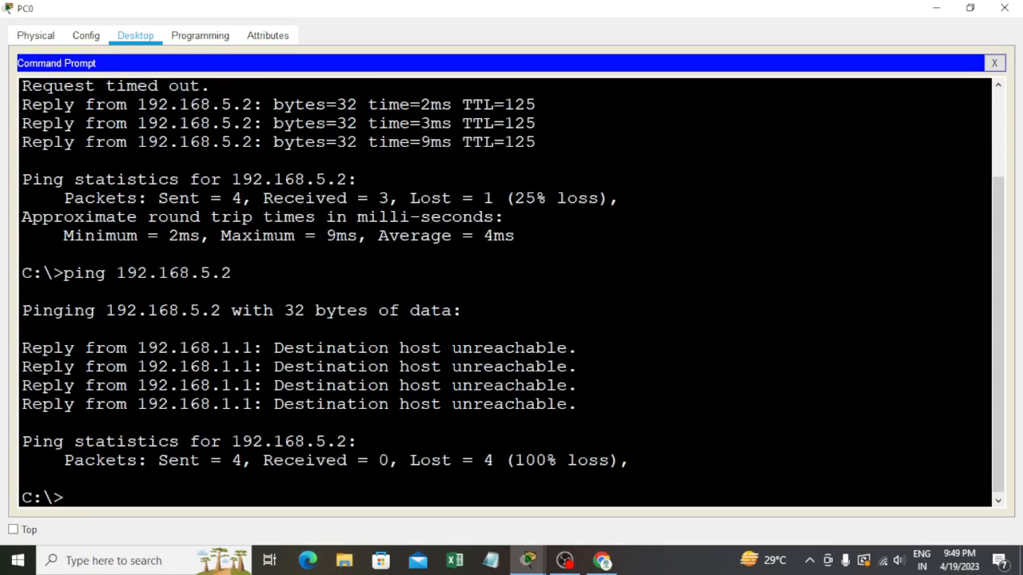
click(970, 7)
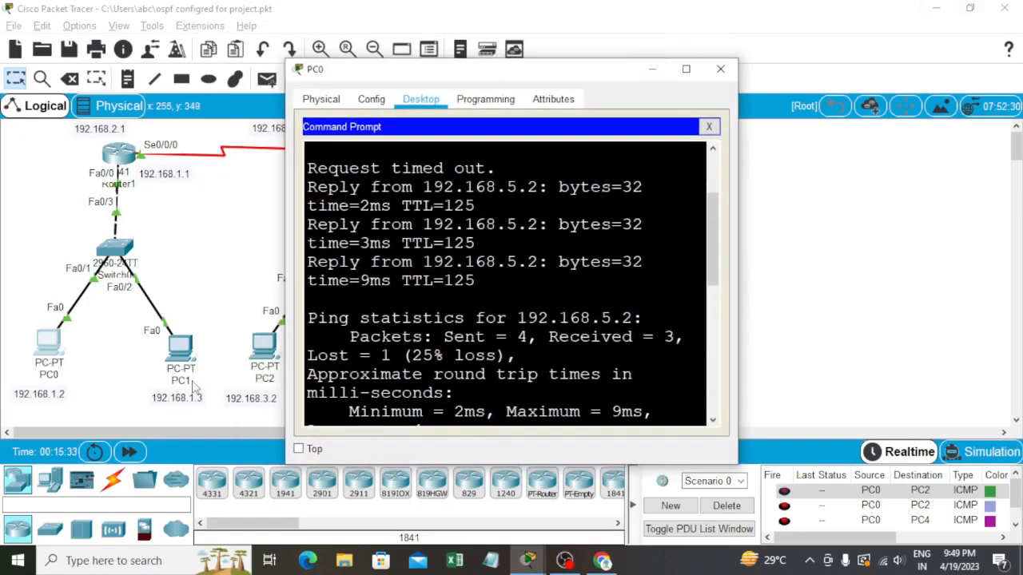
click(720, 70)
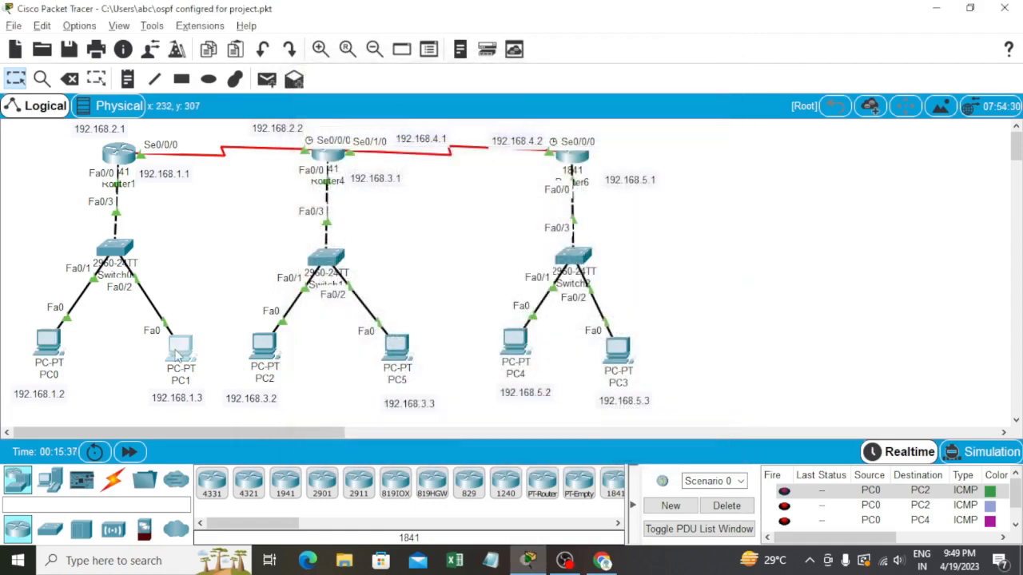
- Ping PC4 at 192.168.5.2 from PC1's command prompt to check traffic from the other host
click(179, 350)
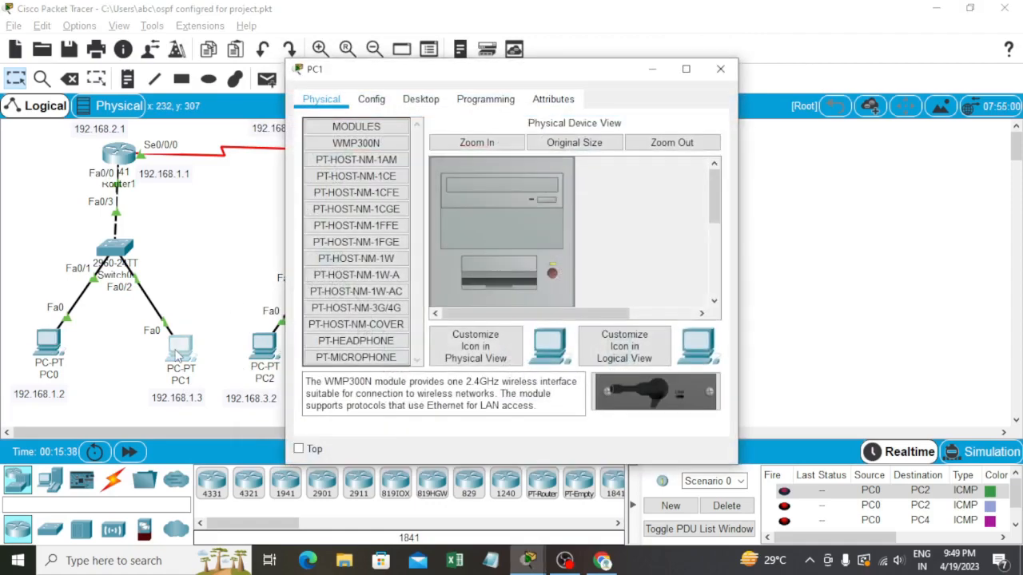
click(424, 99)
click(629, 171)
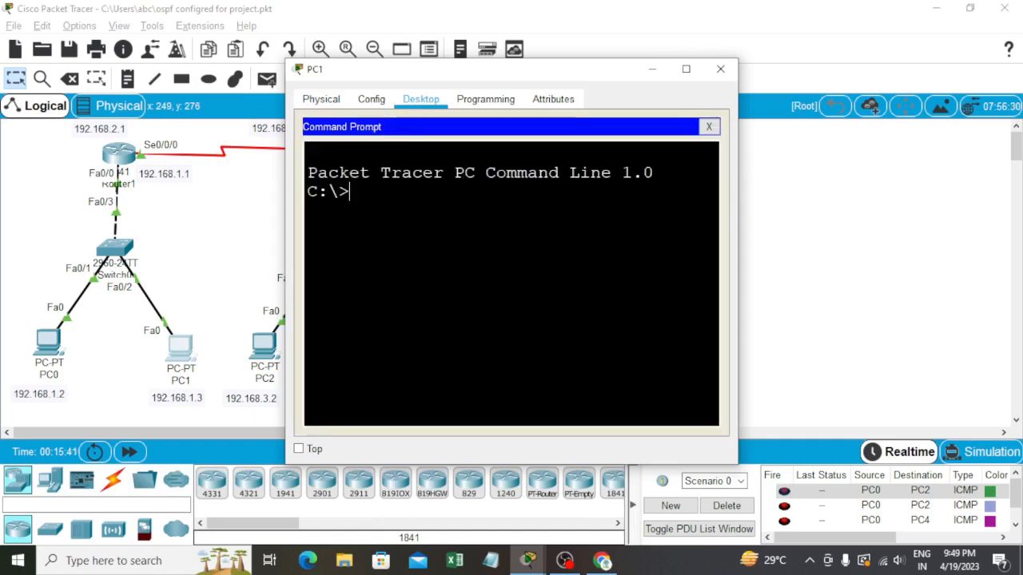
text(ping 192.168)
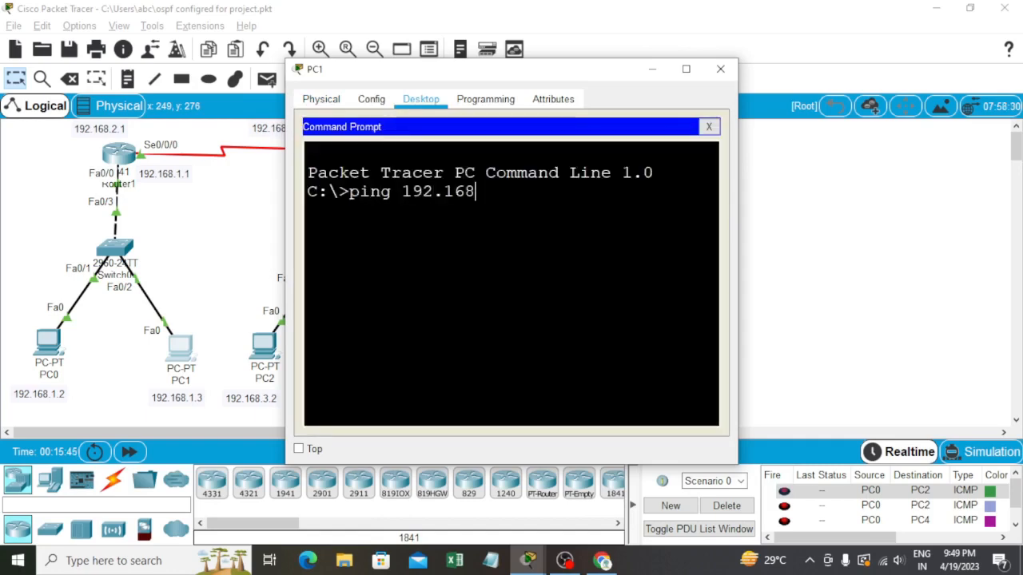
text(.5.2)
key(Return)
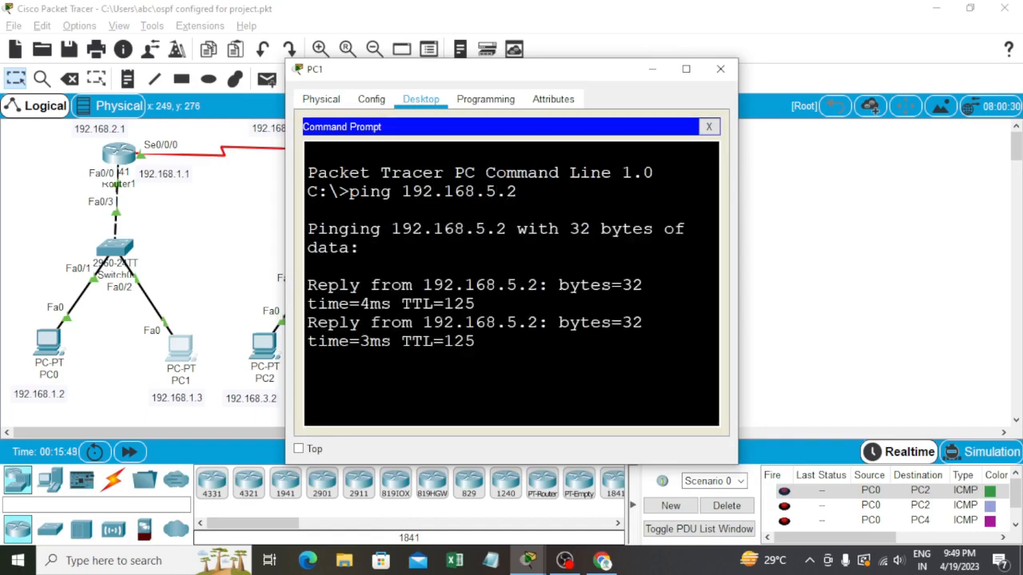
click(721, 70)
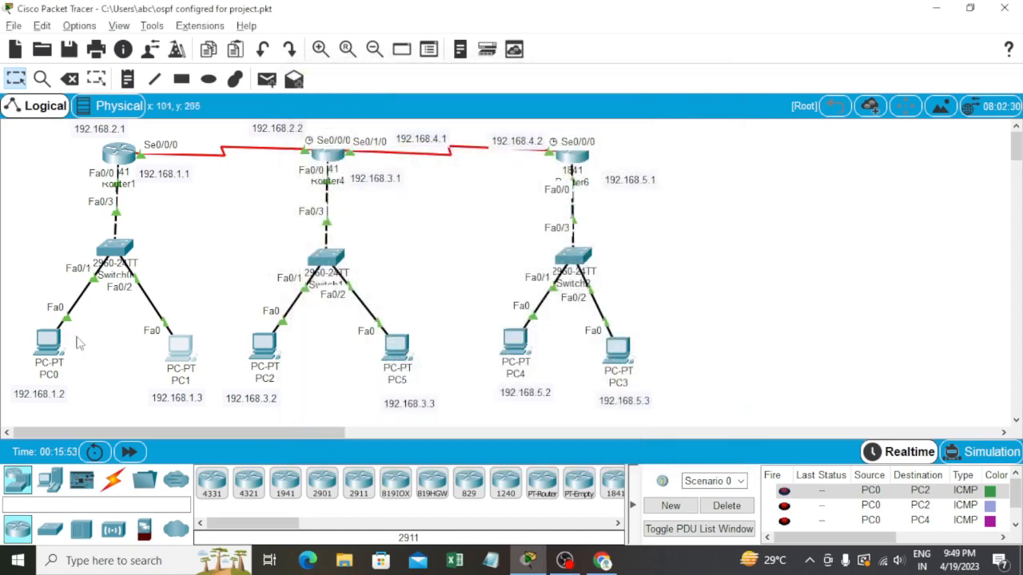